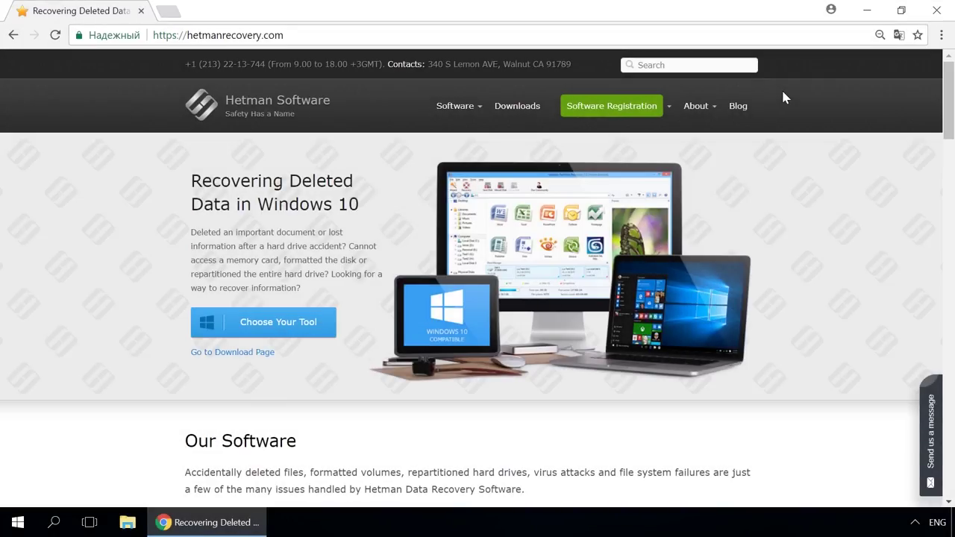
Open the Partition Recovery product page, then the company blog, and scroll through it.
mouse_move(458, 112)
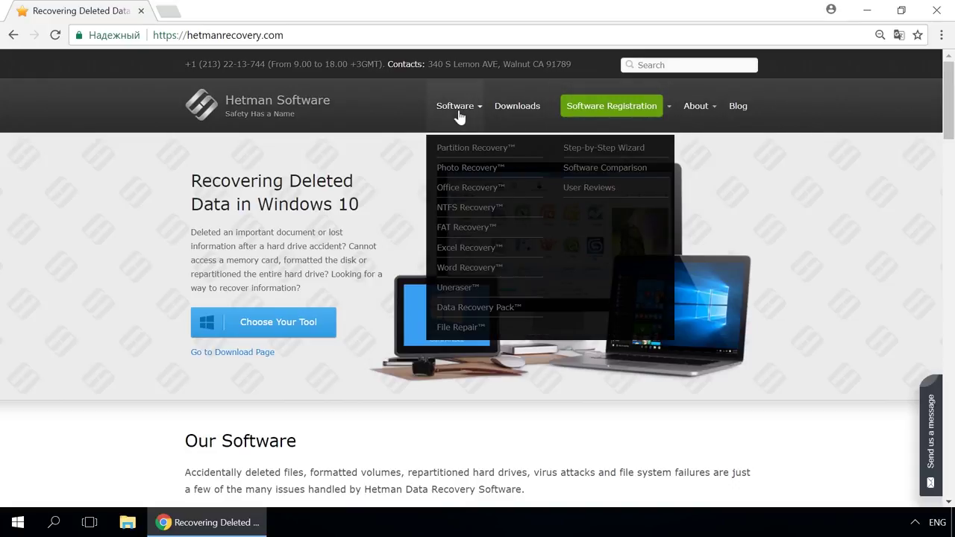
left_click(465, 153)
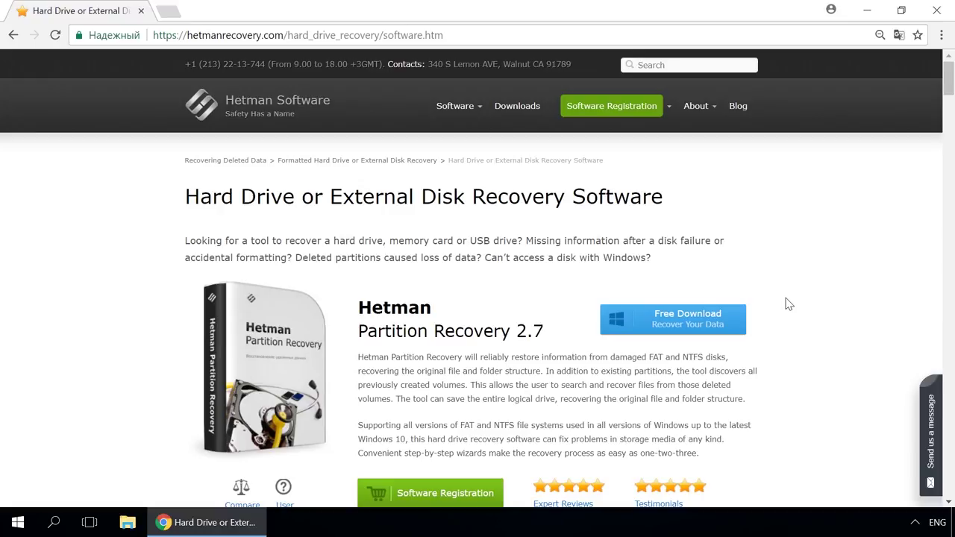
left_click(736, 107)
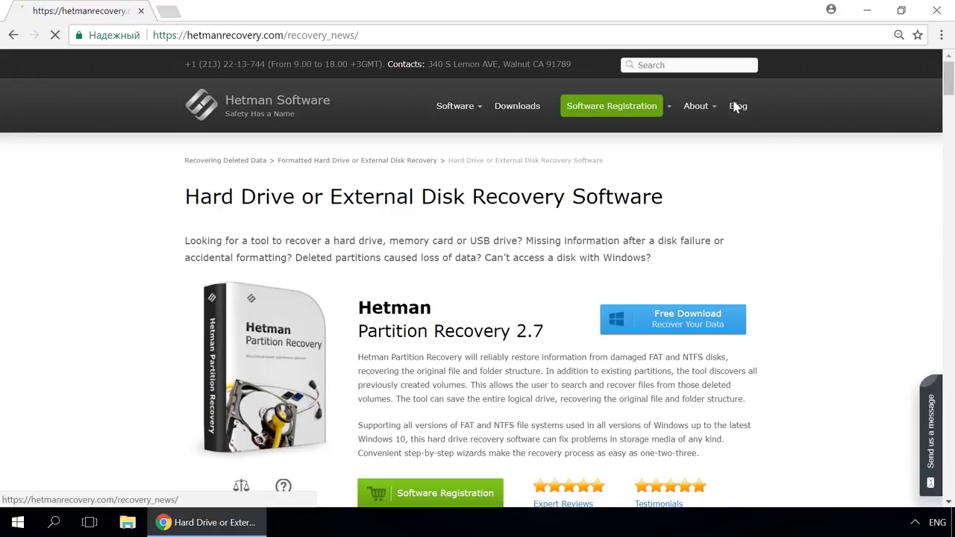
scroll(495, 237, "down", 9)
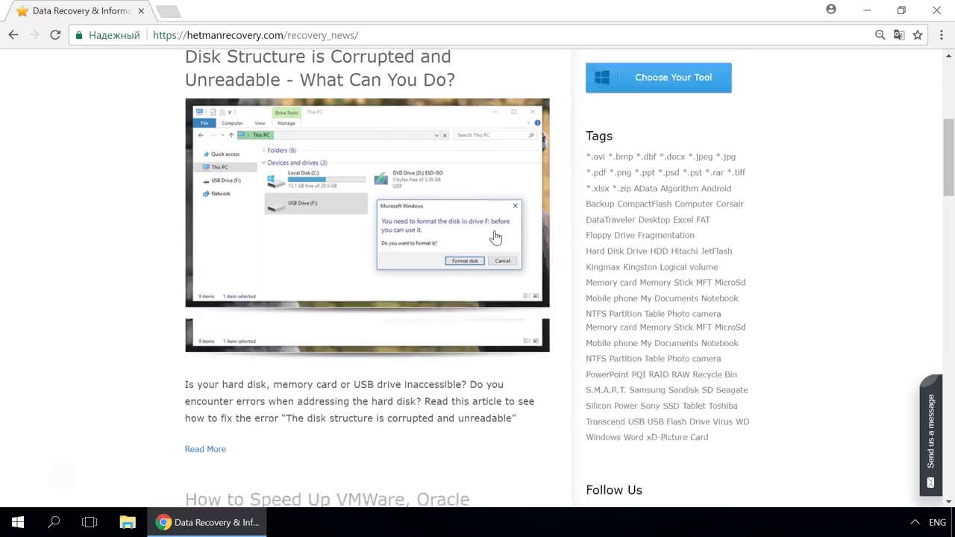
scroll(494, 236, "down", 6)
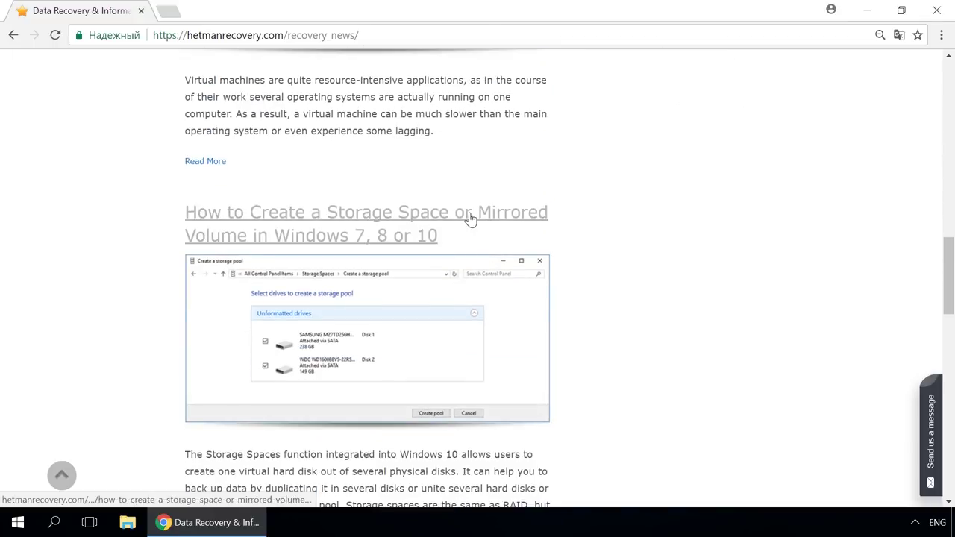
Read down the Storage Space article, then bring up the Send us a message form.
left_click(469, 217)
scroll(470, 218, "down", 8)
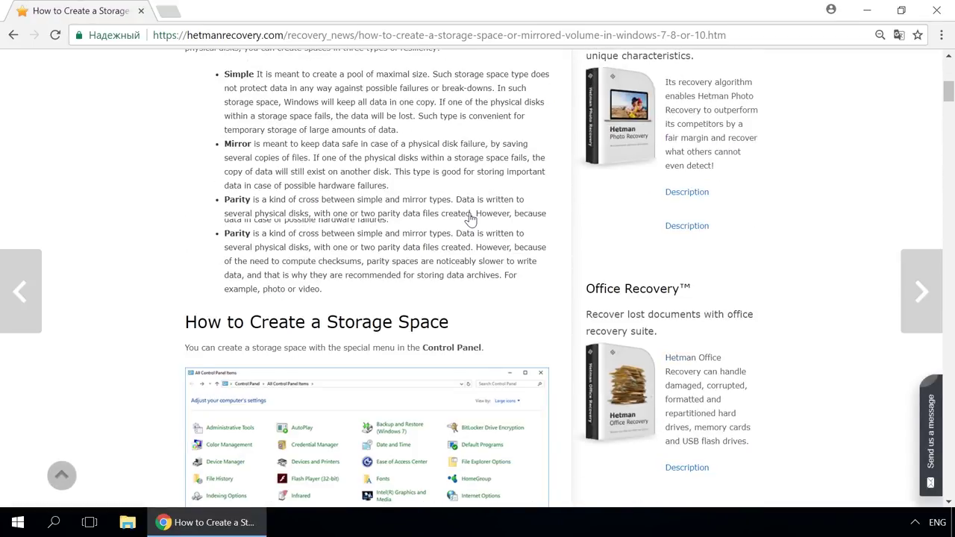
scroll(471, 217, "down", 2)
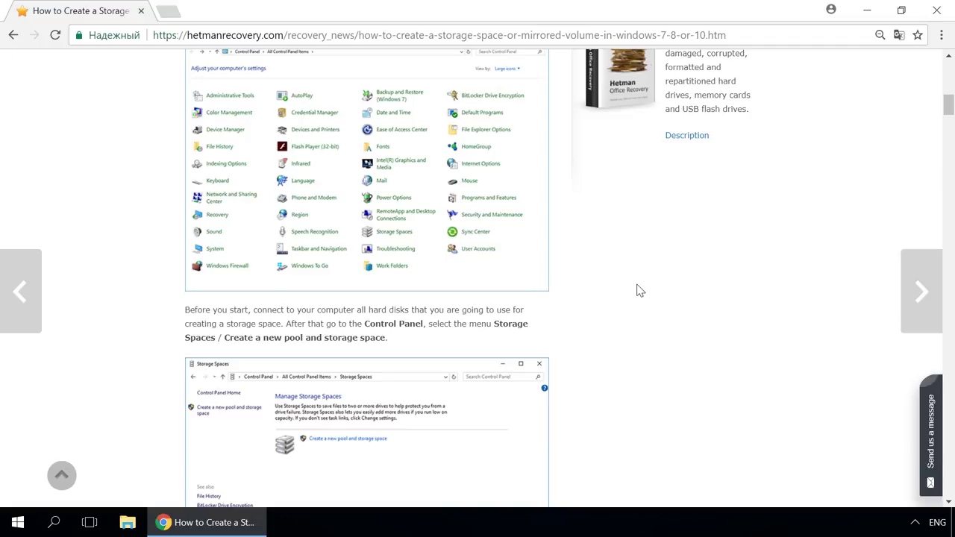
left_click(931, 421)
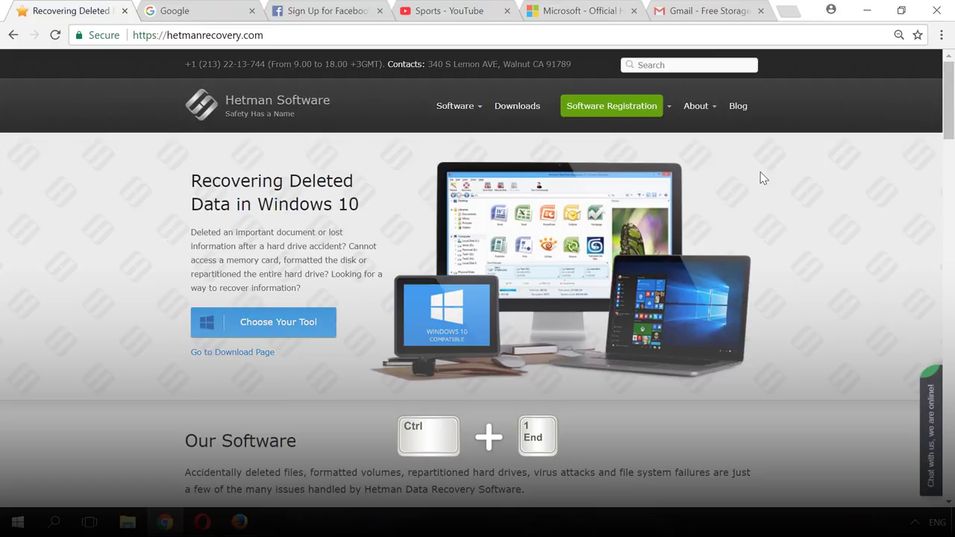
Jump to the Google tab with Ctrl+2, then to the Facebook sign-up tab with Ctrl+3.
key("ctrl+2")
key("ctrl+3")
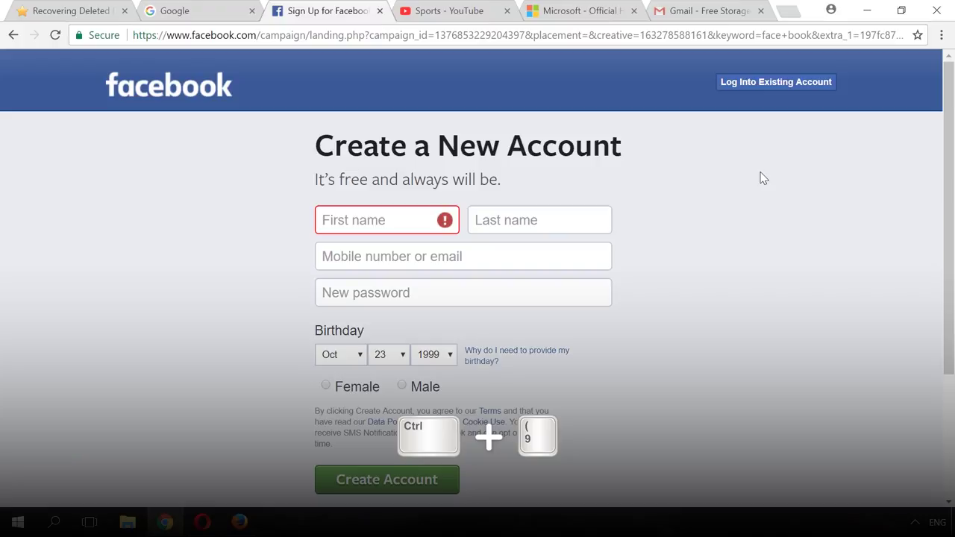
Jump to the last tab (Gmail), cycle forward and back, then close the YouTube Sports tab.
key("ctrl+9")
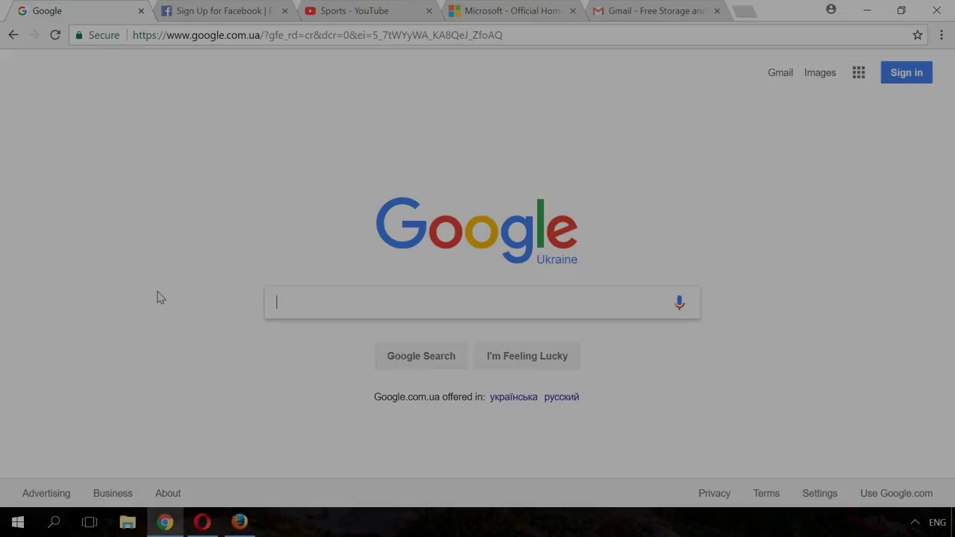
key("ctrl+Tab")
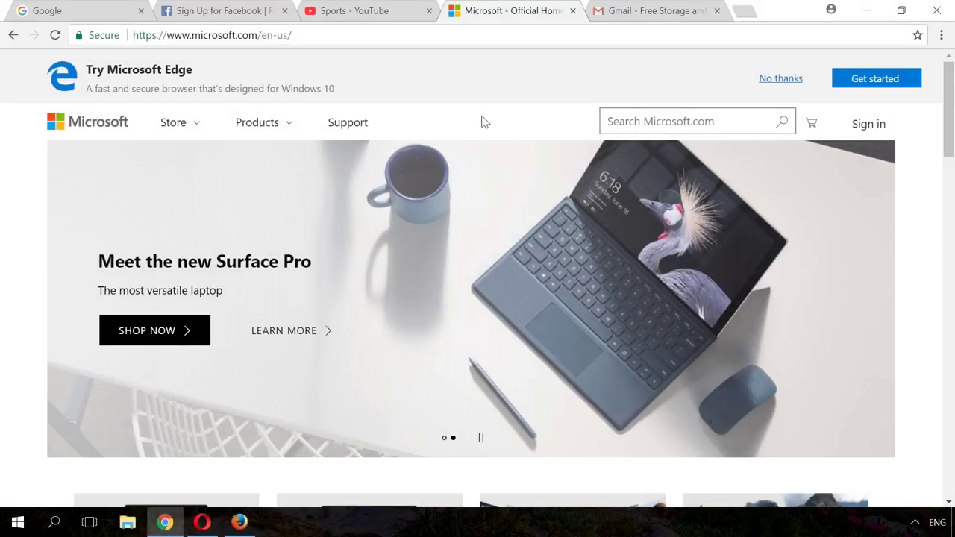
key("ctrl+shift+Tab")
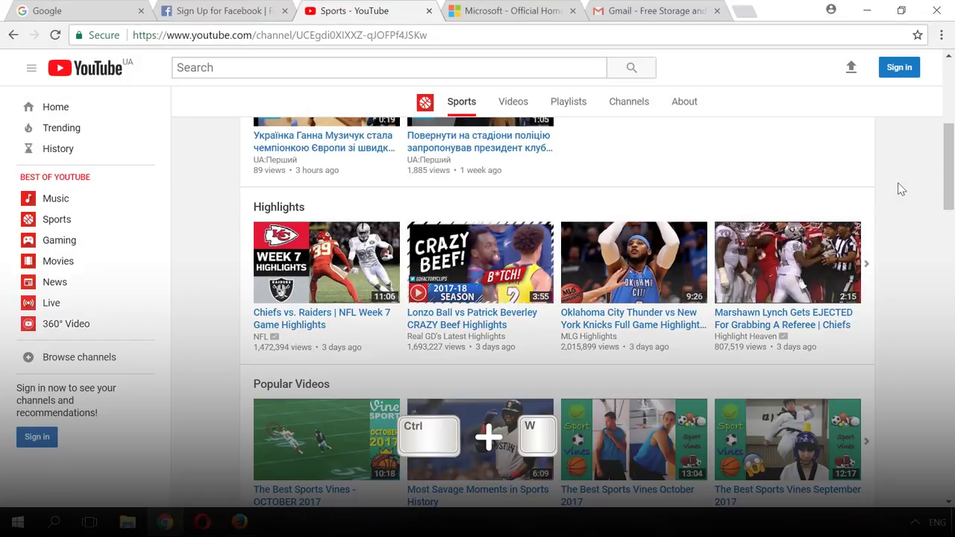
key("ctrl+w")
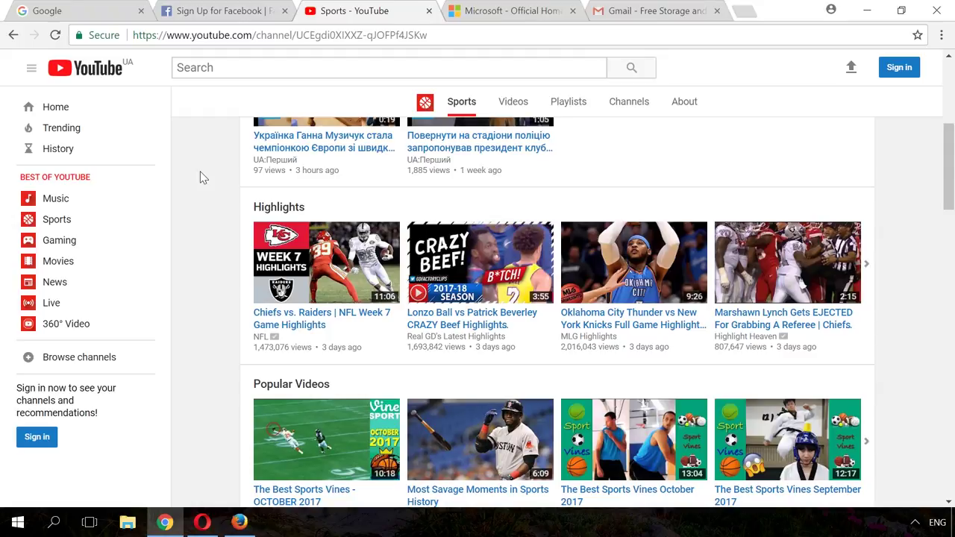
Reload with F5, go back and forward with Alt+Left/Right, stop loading, and load the home page.
key("F5")
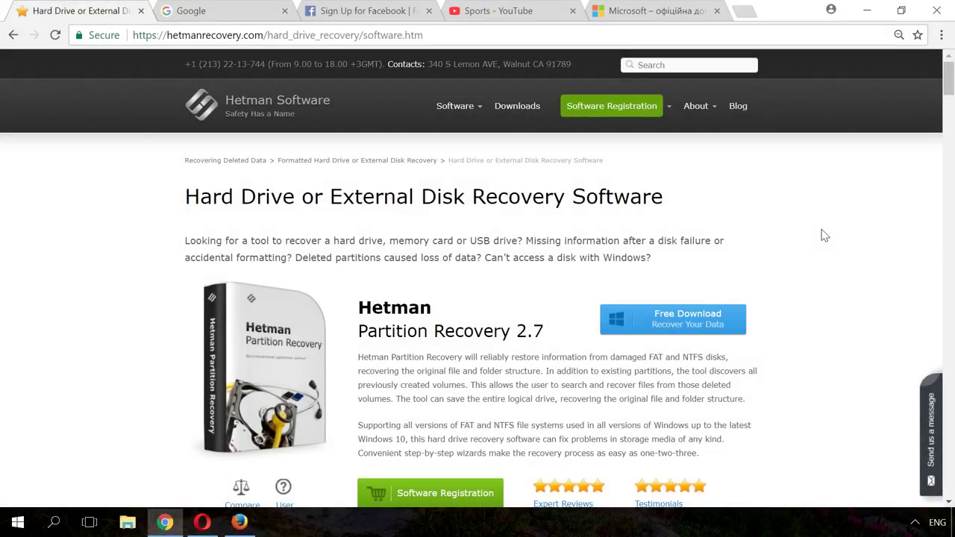
key("alt+Left")
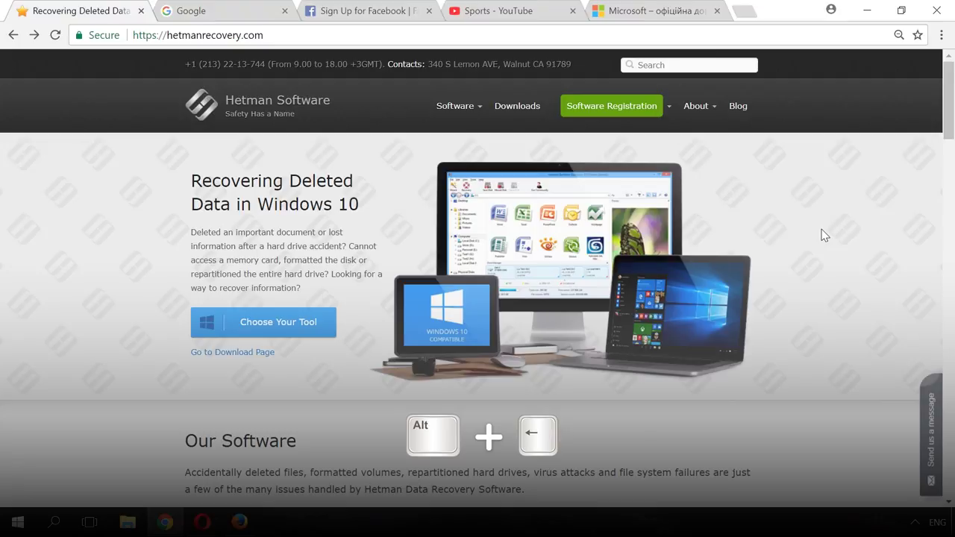
key("alt+Right")
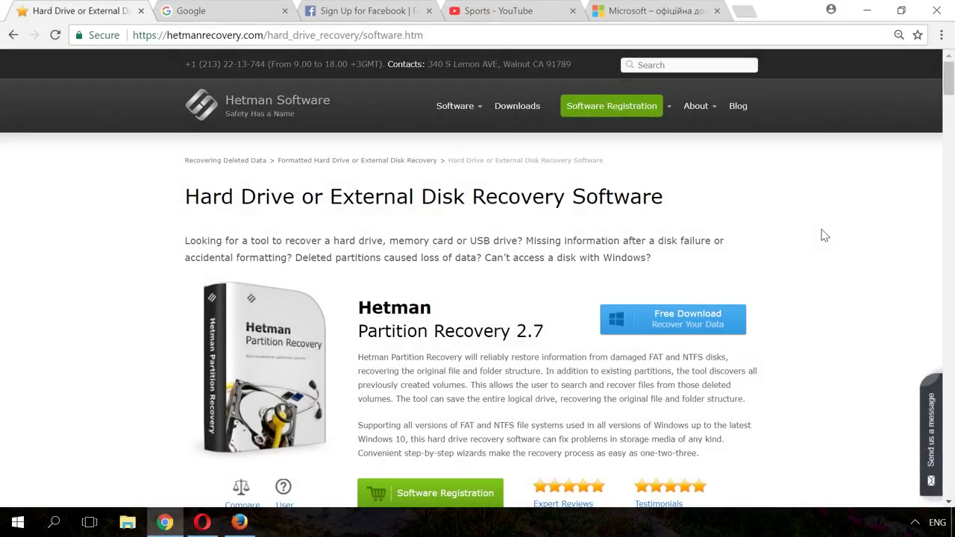
key("Escape")
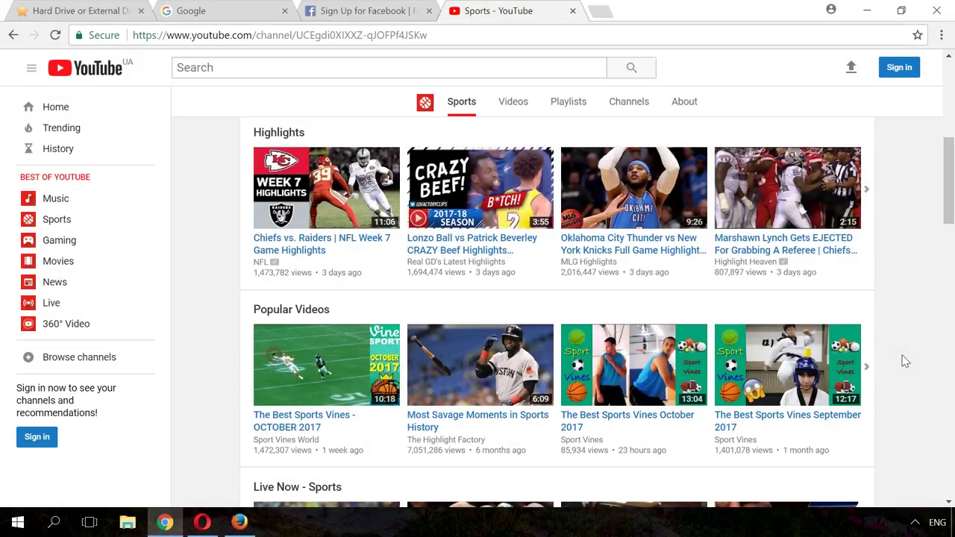
key("alt+Home")
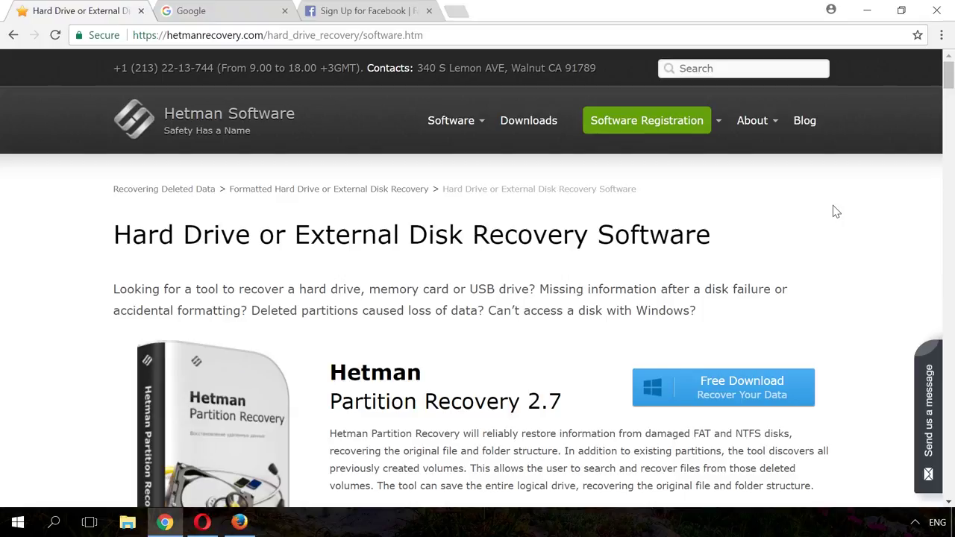
Zoom the software page in to 175%, out to 75%, reset to 100%, then scroll down.
key("ctrl+equal")
key("ctrl+equal")
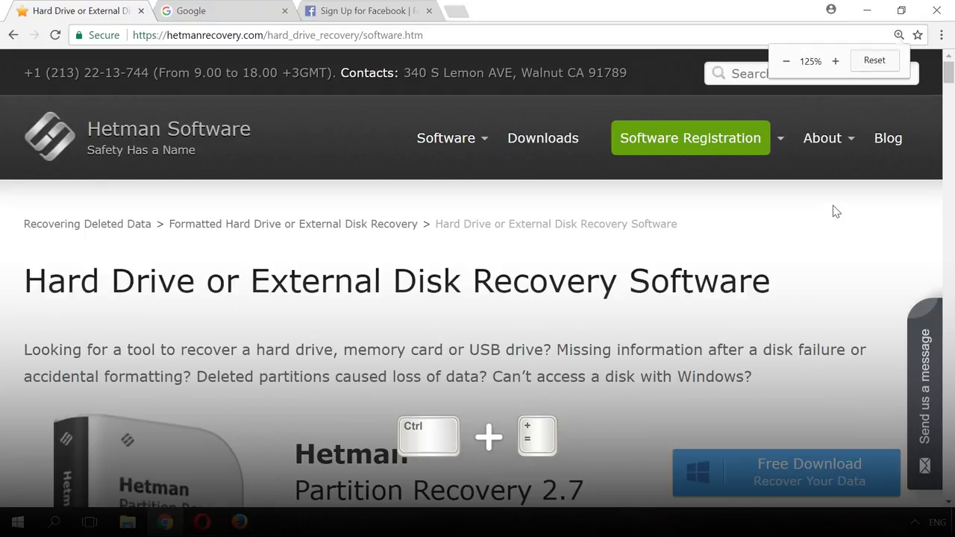
key("ctrl+equal")
key("ctrl+equal")
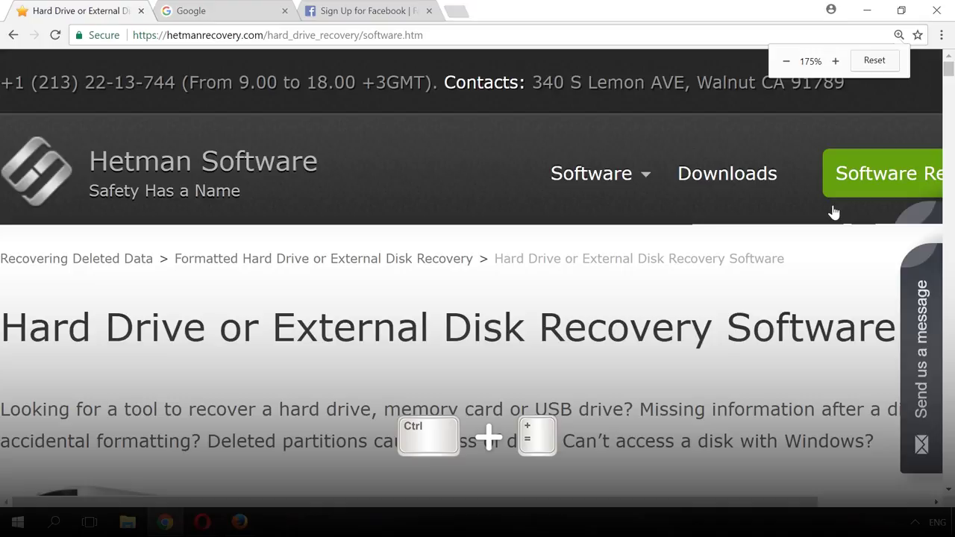
key("ctrl+minus")
key("ctrl+minus")
key("ctrl+minus")
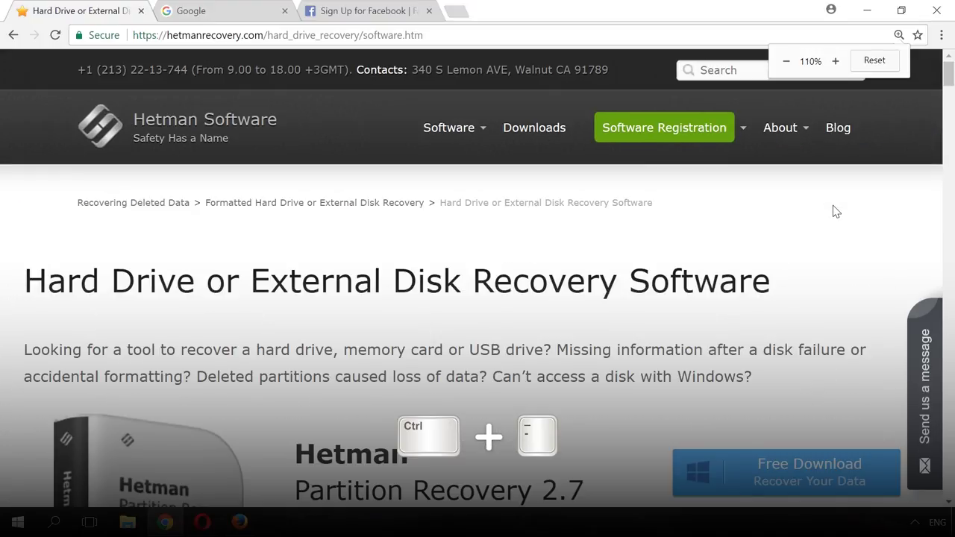
key("ctrl+minus")
key("ctrl+minus")
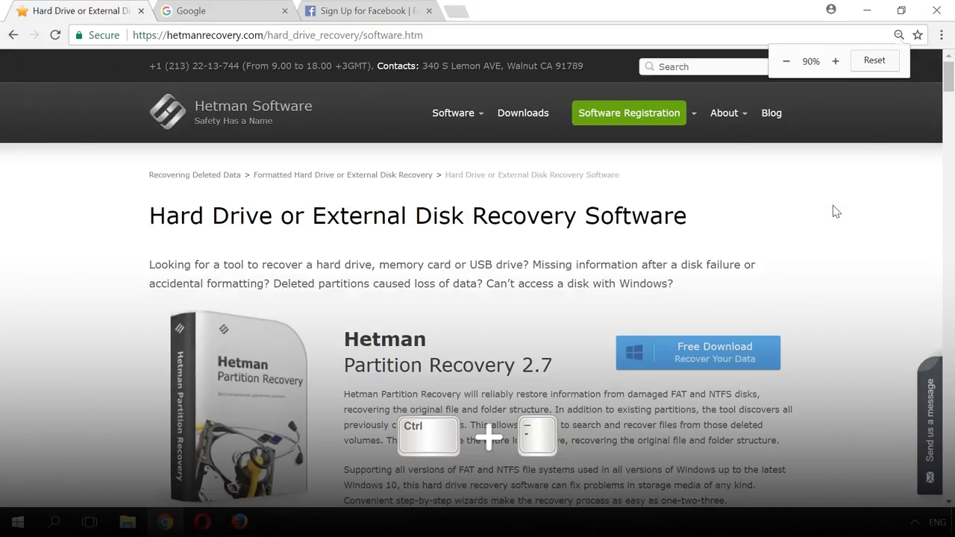
key("ctrl+minus")
key("ctrl+minus")
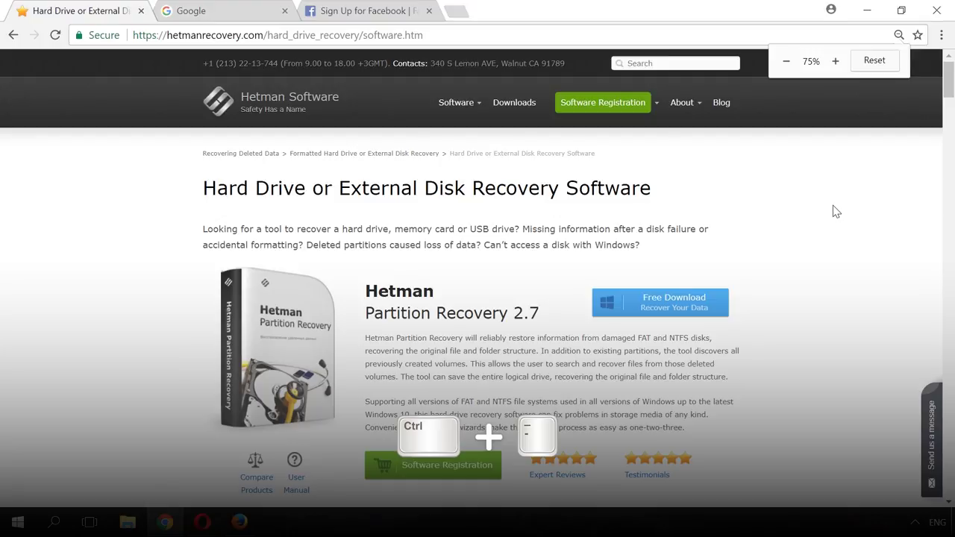
key("ctrl+0")
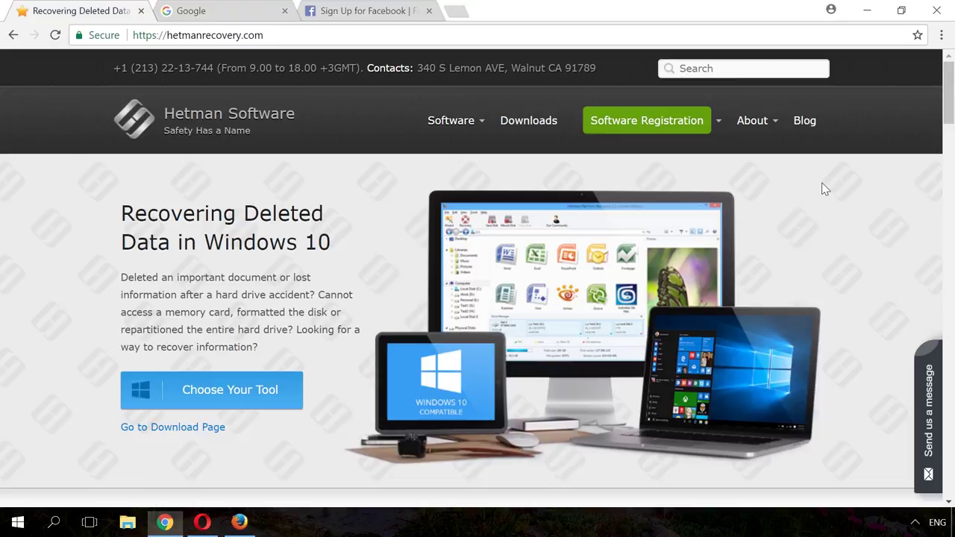
scroll(750, 193, "down", 2)
scroll(747, 193, "down", 8)
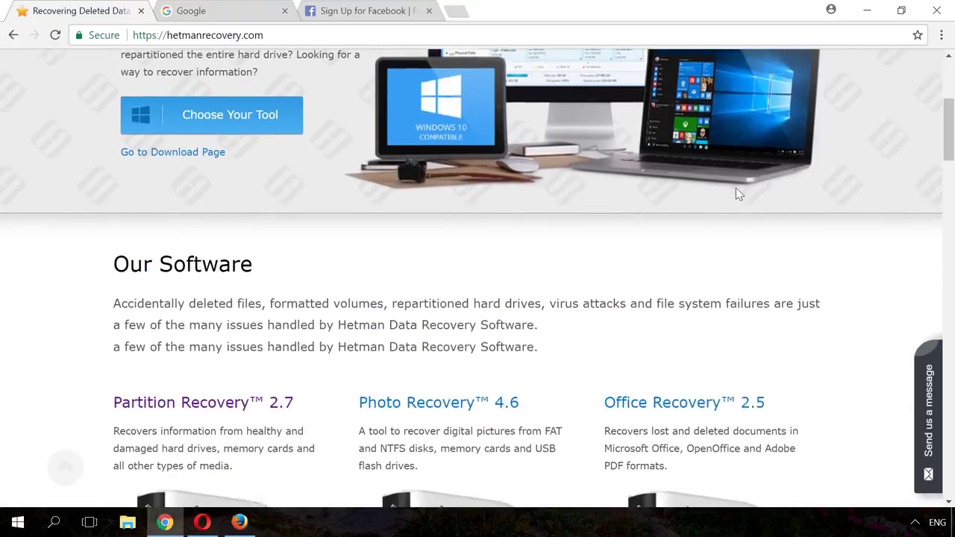
Move through the Hetman page with Page Down, Page Up twice, Home and End.
scroll(724, 197, "up", 3)
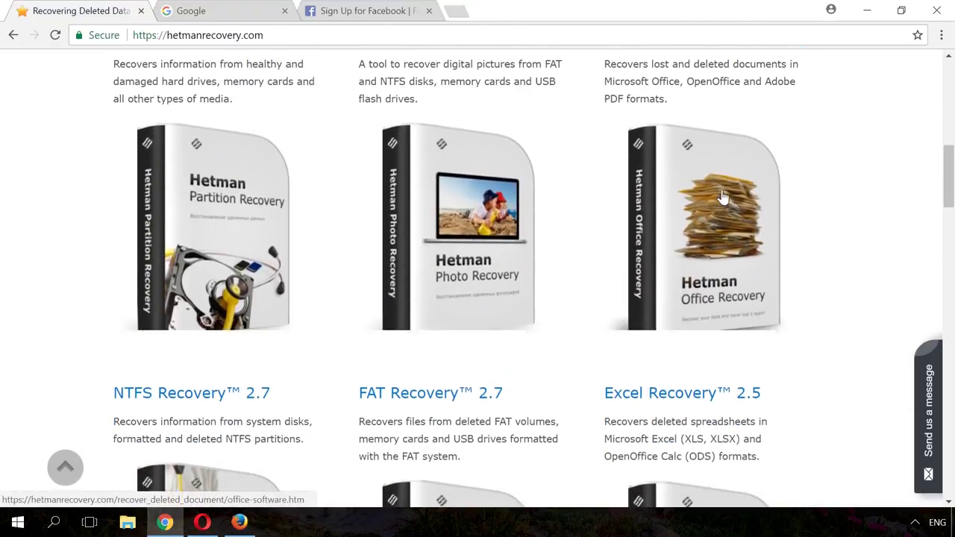
scroll(719, 196, "down", 4)
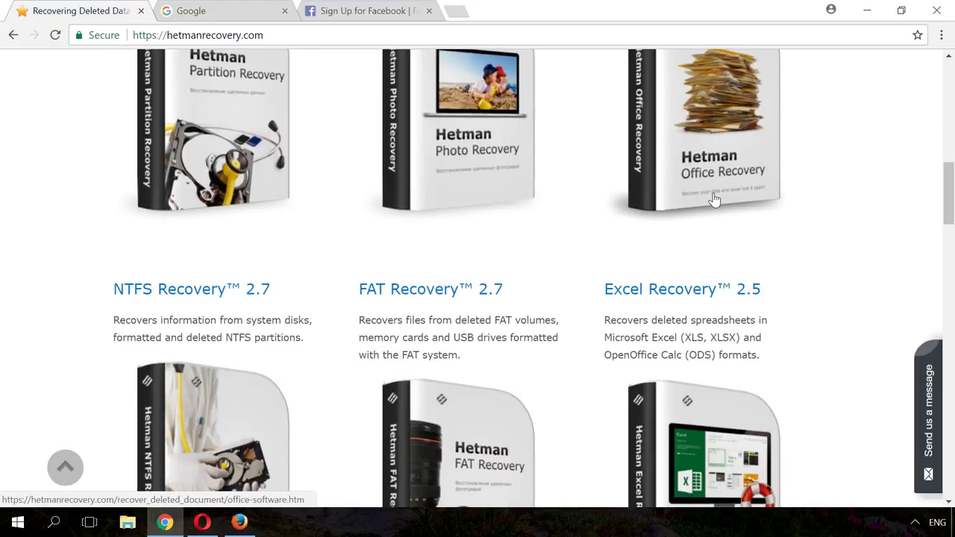
key("Page_Down")
key("Page_Up")
key("Page_Up")
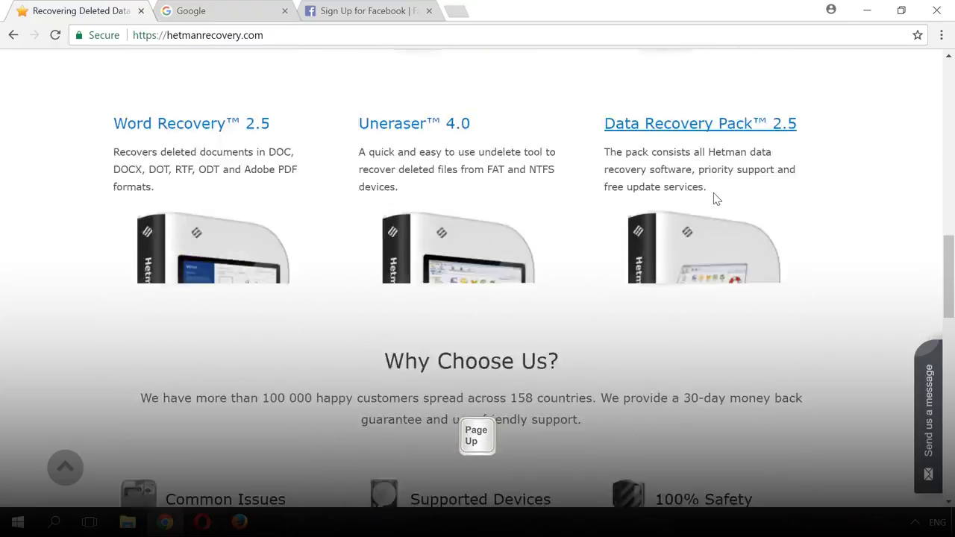
key("Page_Up")
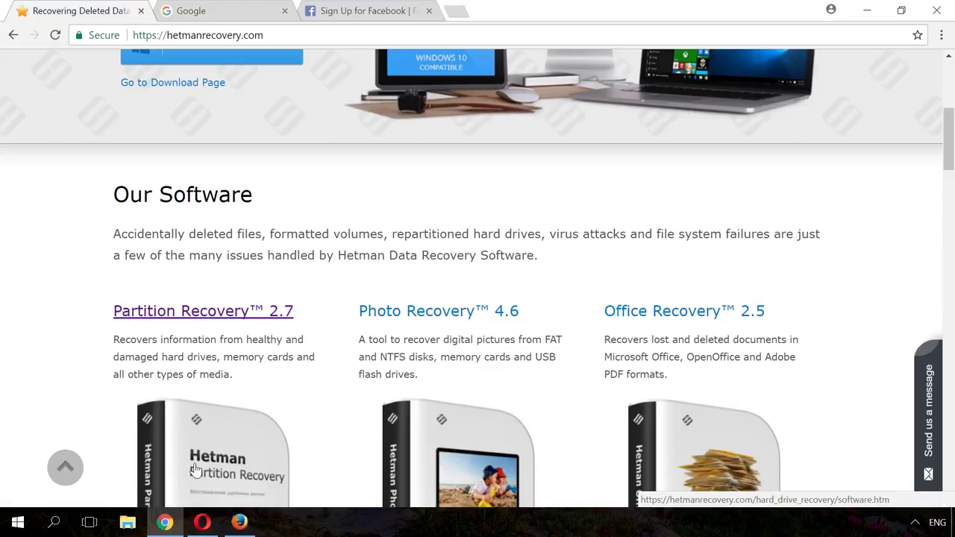
key("Home")
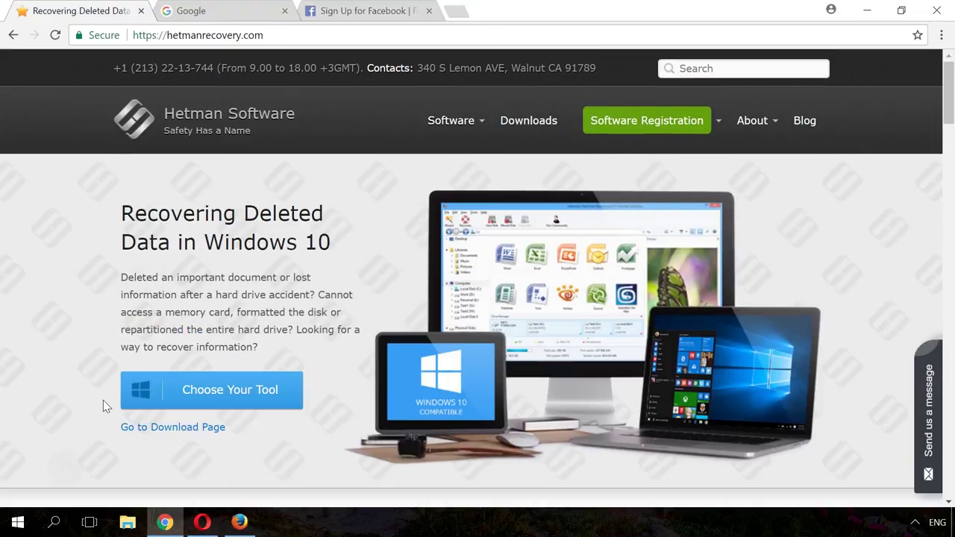
key("End")
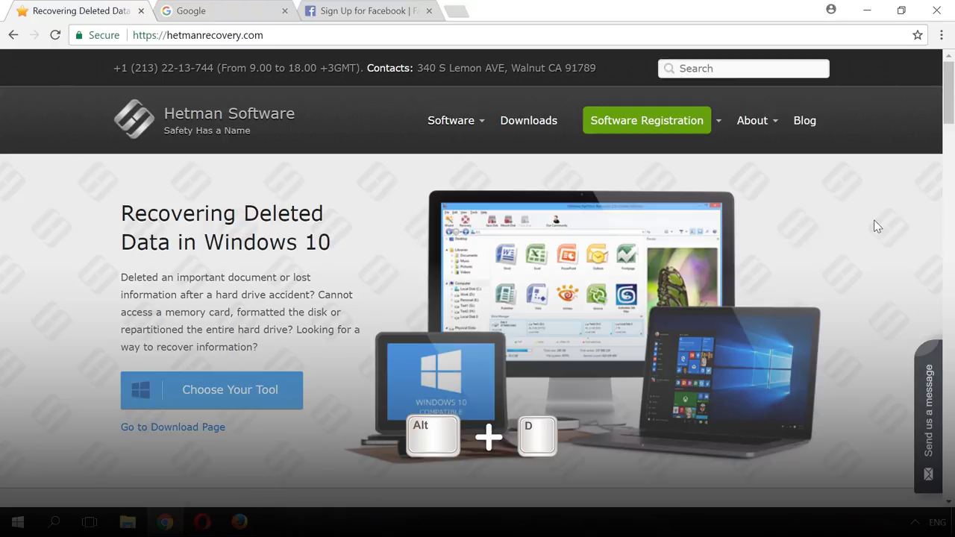
Focus the address bar with Alt+D, Ctrl+click Partition Recovery into a background tab, and switch to it.
key("alt+d")
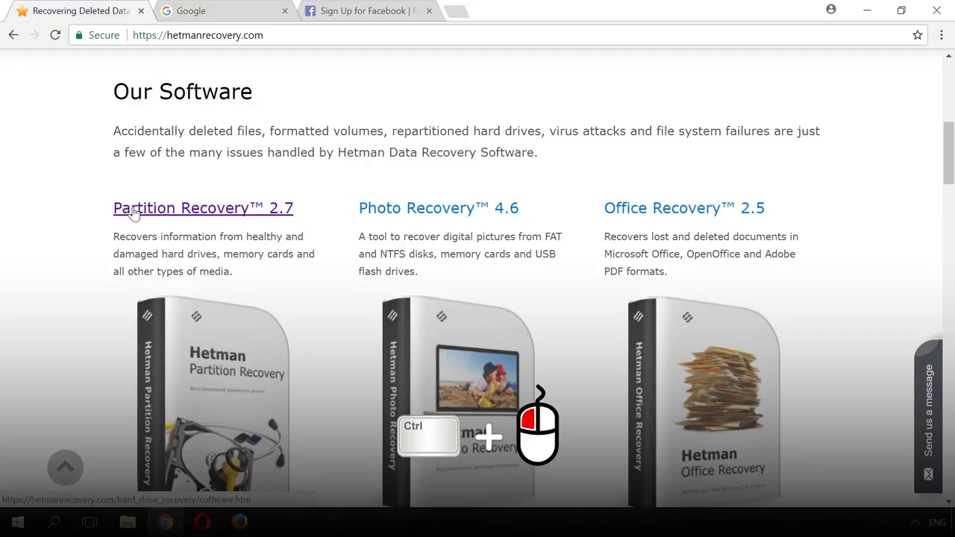
left_click(134, 213, "ctrl")
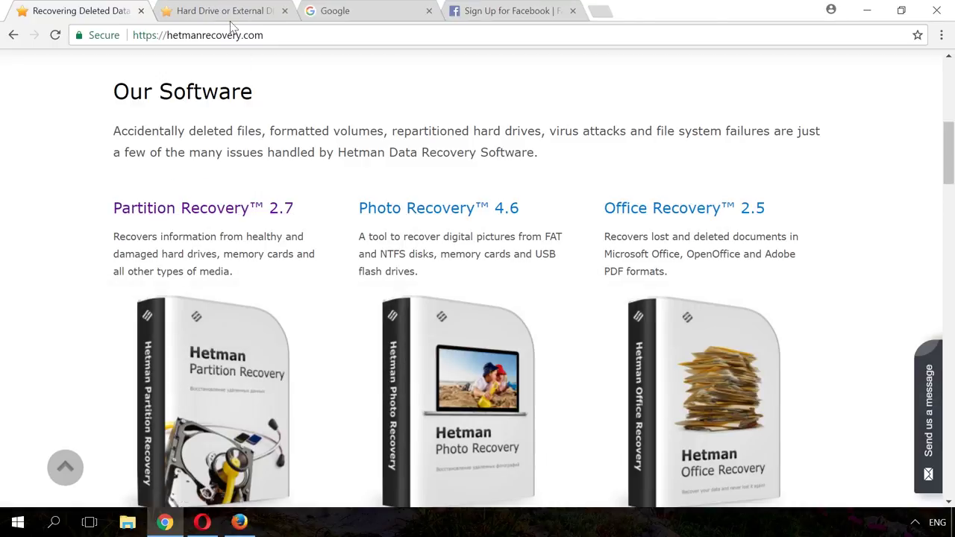
left_click(228, 12)
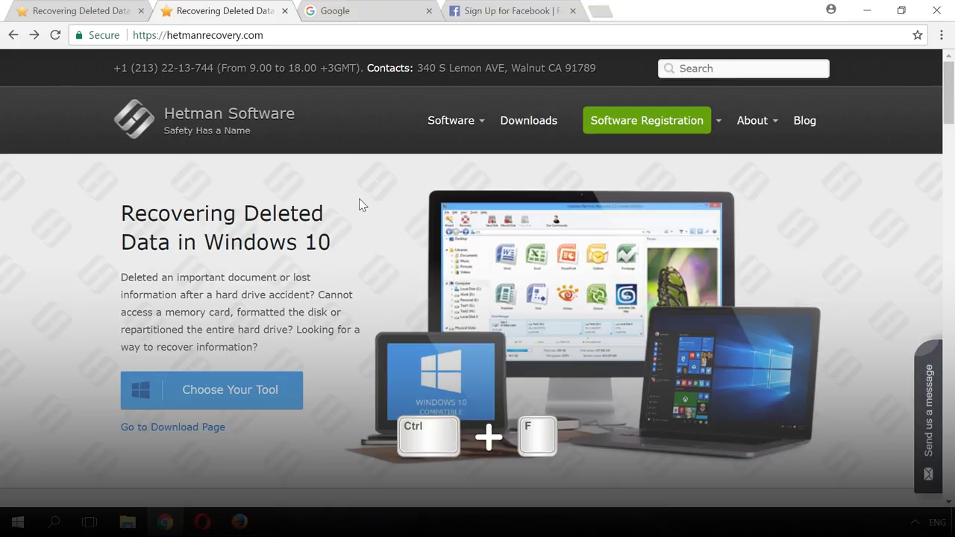
Find 'software' on the page and step through three successive matches.
key("ctrl+f")
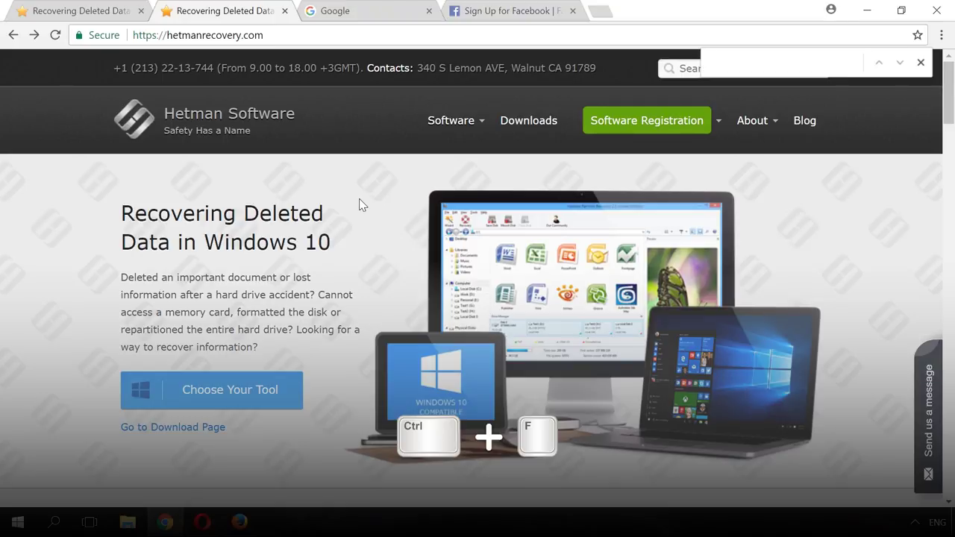
type("s")
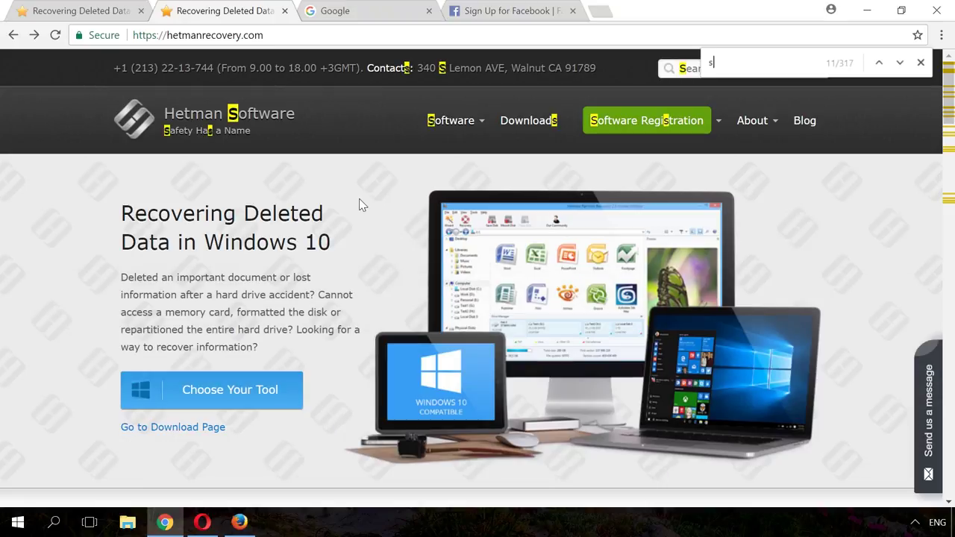
type("oftw")
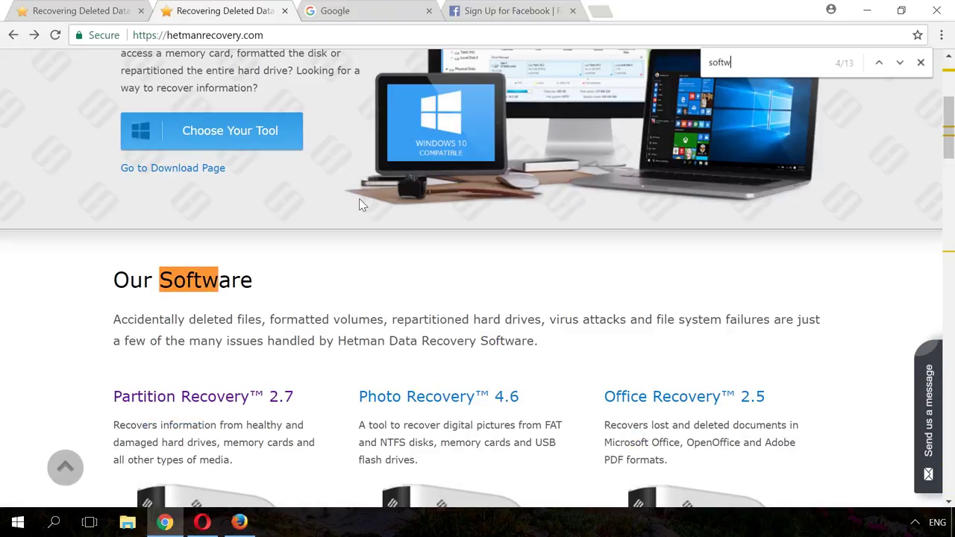
type("are")
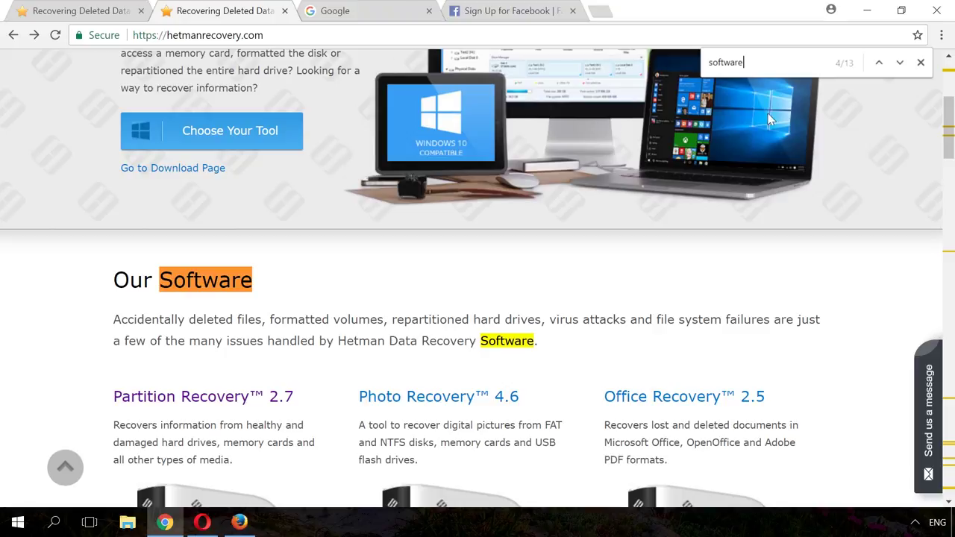
left_click(900, 64)
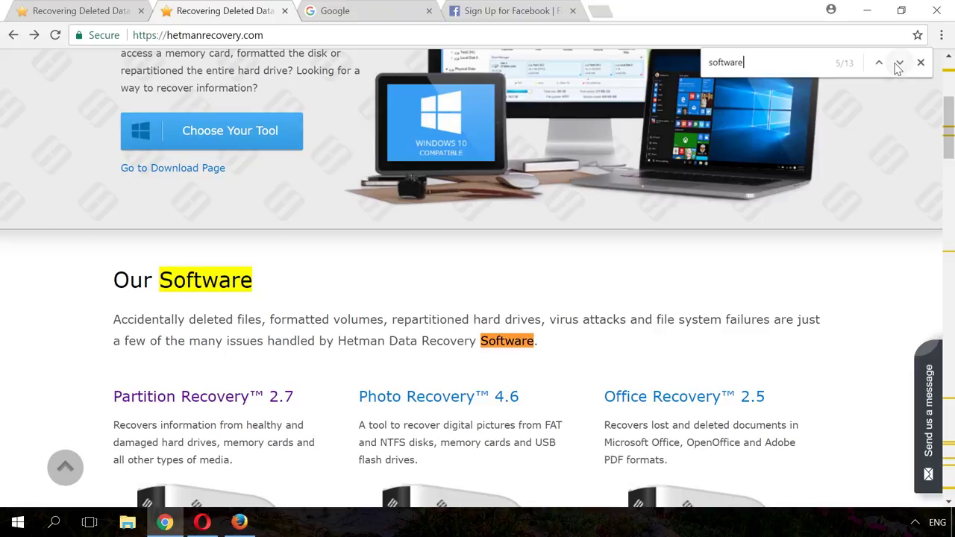
left_click(898, 65)
left_click(899, 65)
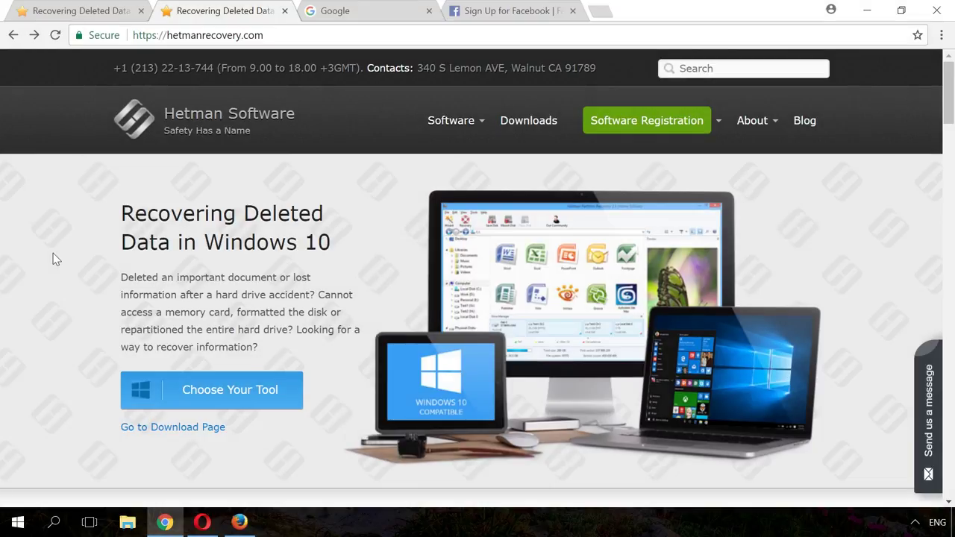
Show history (Ctrl+H), downloads (Ctrl+J), clear browsing data (Ctrl+Shift+Delete) and page source (Ctrl+U).
key("ctrl+h")
key("ctrl+j")
key("ctrl+shift+Delete")
key("ctrl+u")
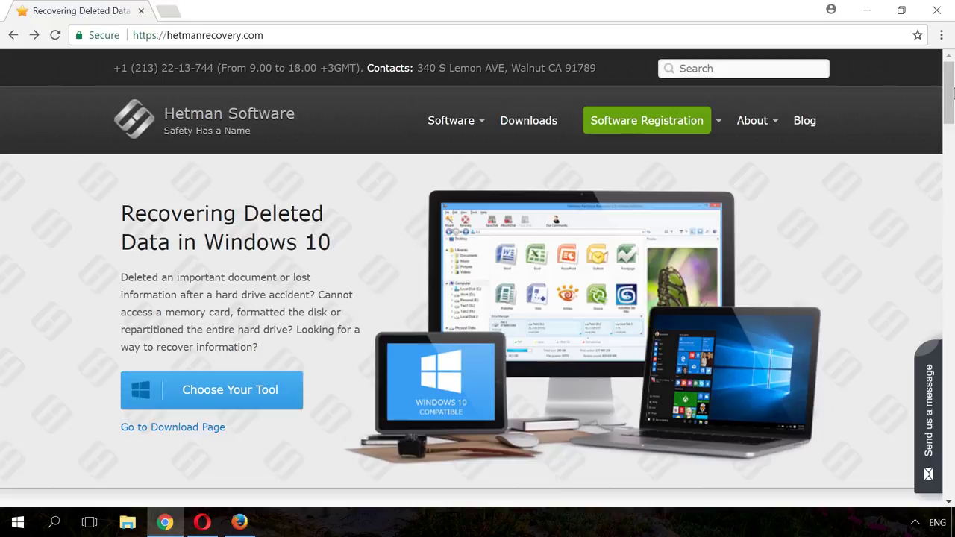
Go through More tools > Extensions to the Web Store and search for 'hotkeys'.
left_click(942, 35)
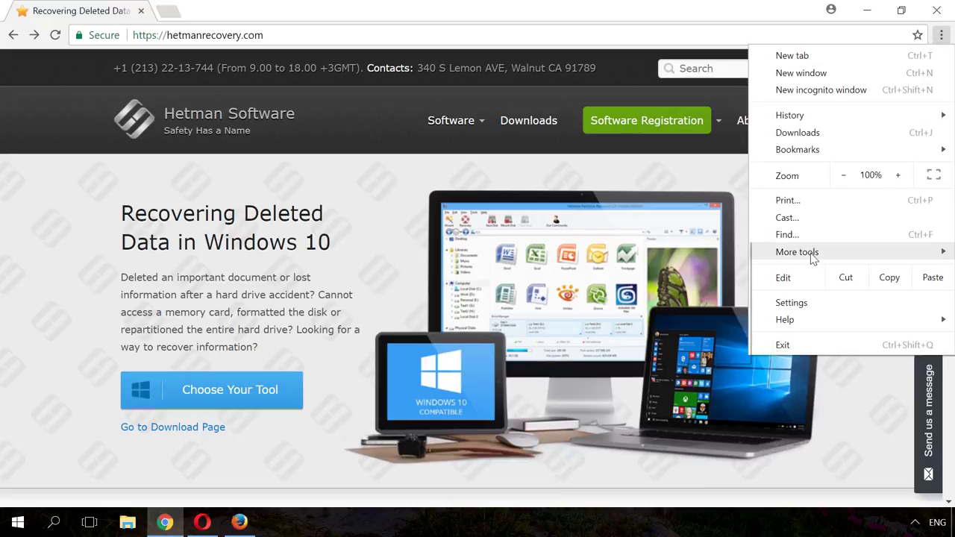
mouse_move(850, 258)
left_click(591, 311)
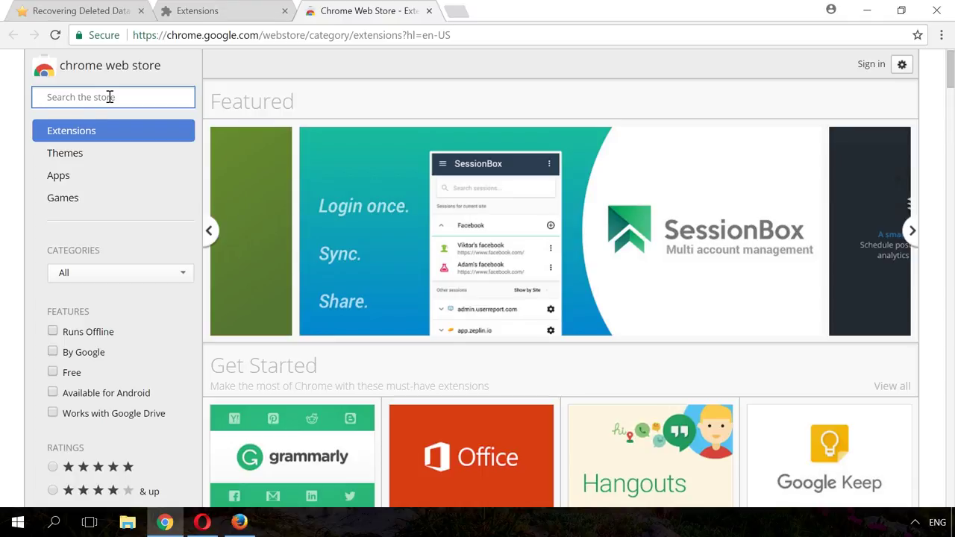
type("hotkeys")
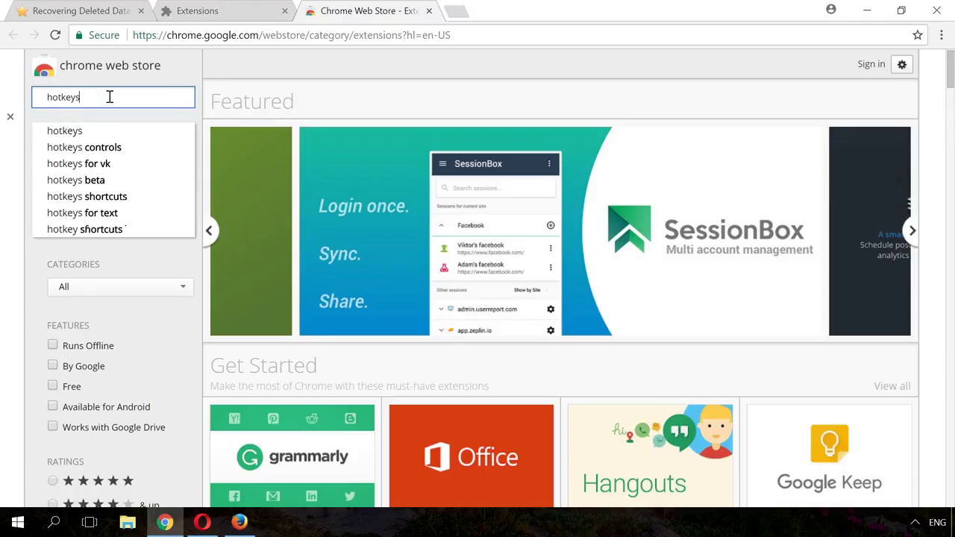
key("Return")
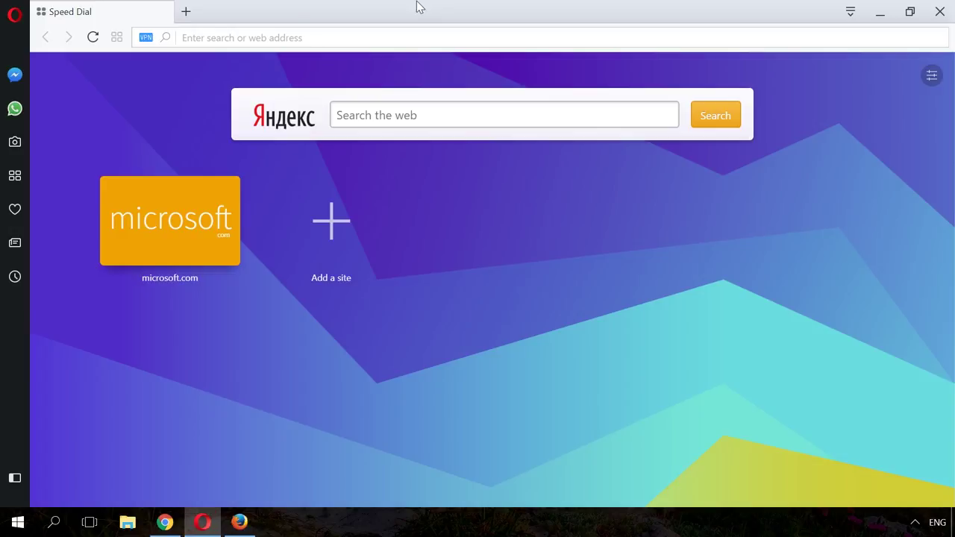
Open Opera's keyboard shortcuts list from the Browser section of Settings.
left_click(15, 16)
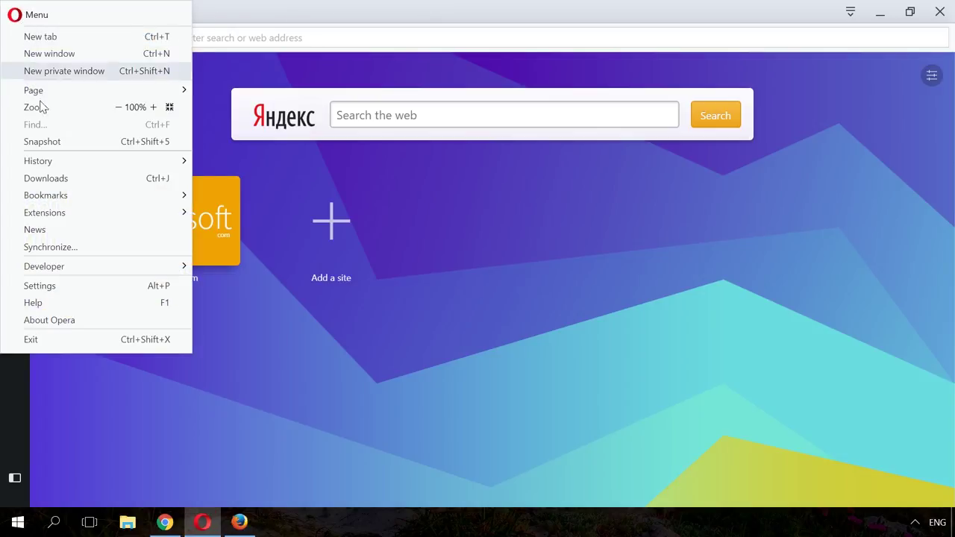
left_click(61, 284)
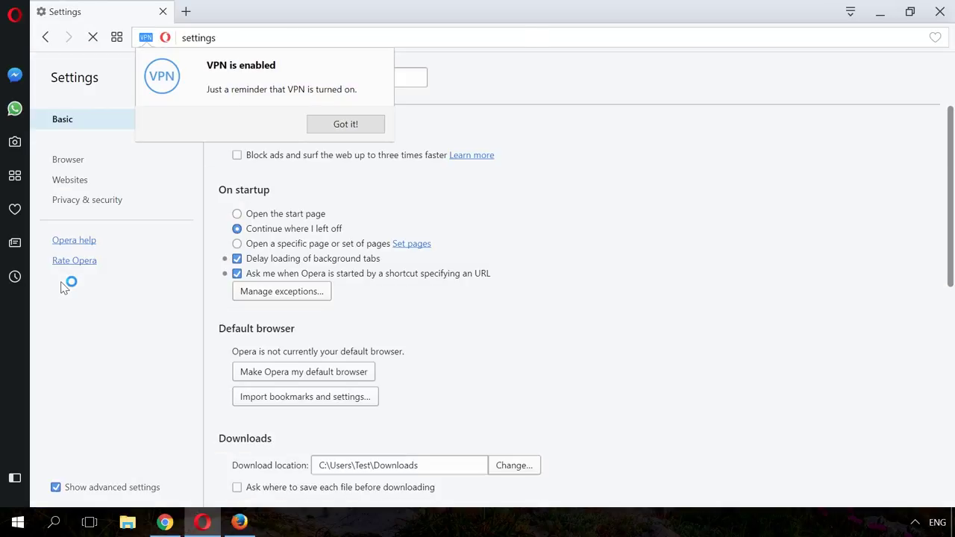
left_click(66, 161)
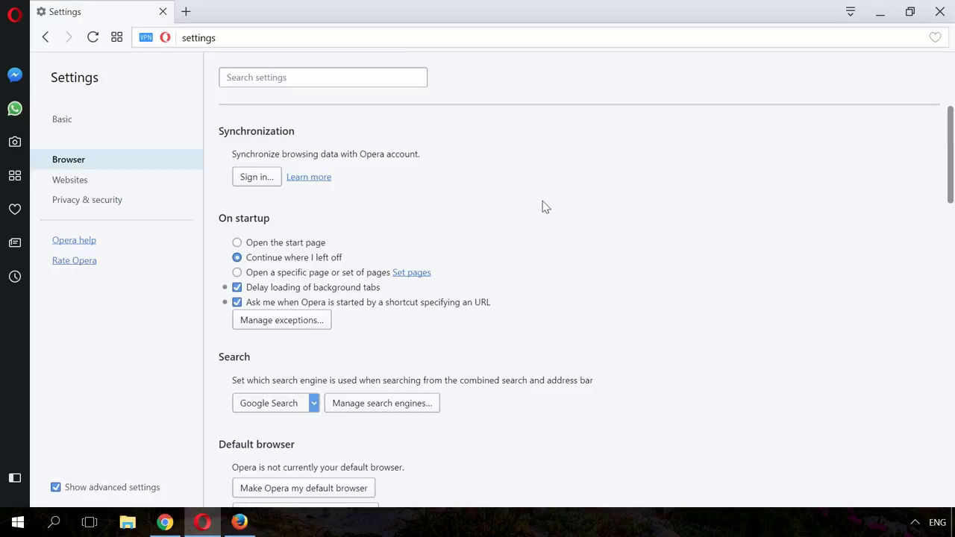
scroll(542, 207, "down", 3)
scroll(543, 206, "down", 5)
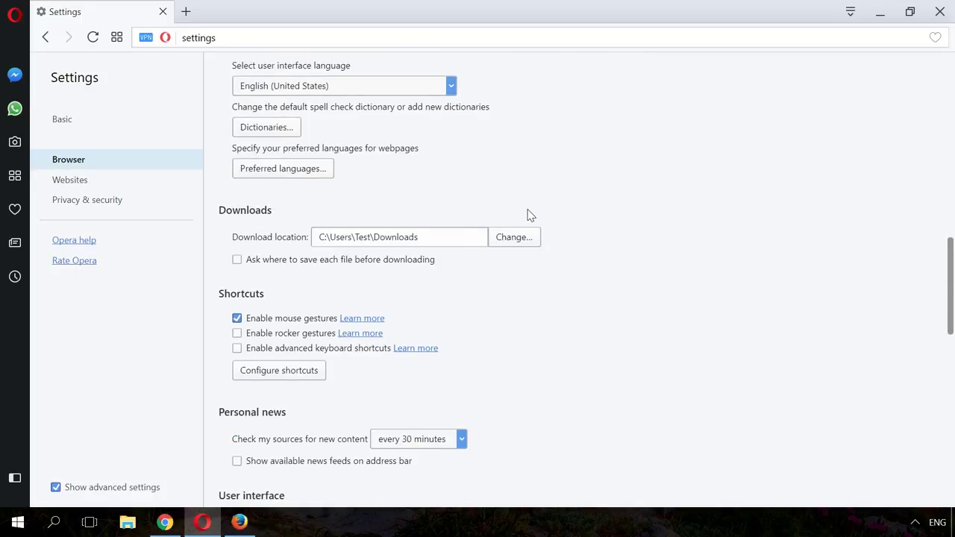
left_click(280, 371)
Begin recording a new Ctrl-based shortcut for Focus address bar.
scroll(570, 297, "down", 3)
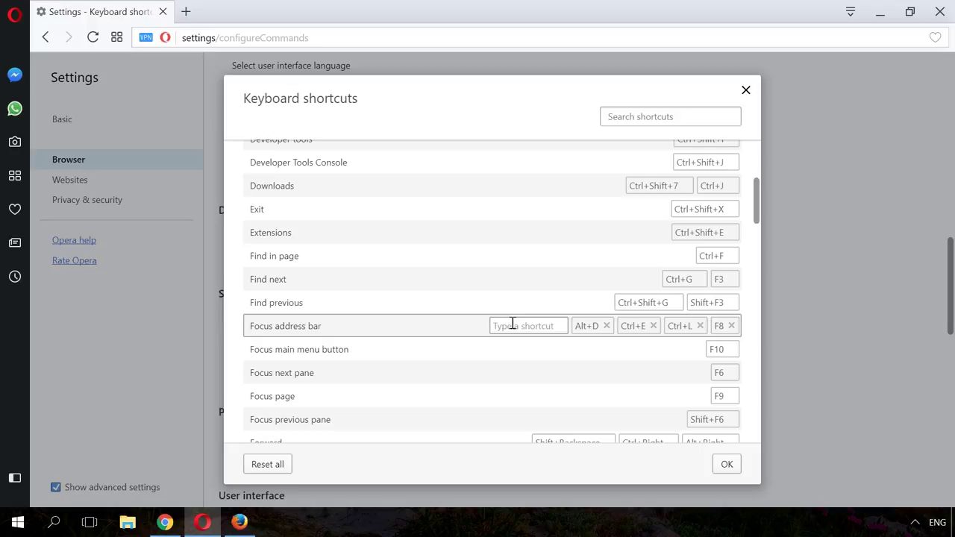
left_click(513, 325)
key("ctrl")
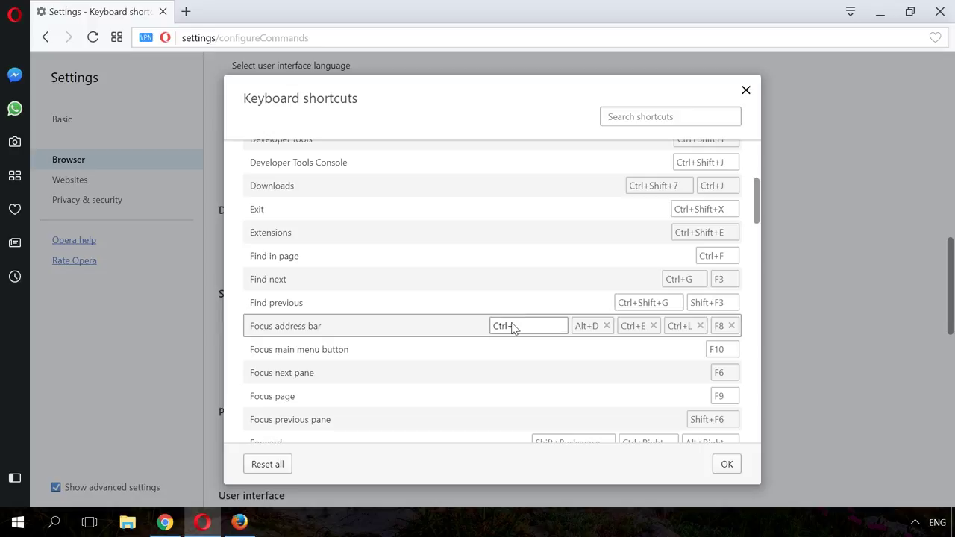